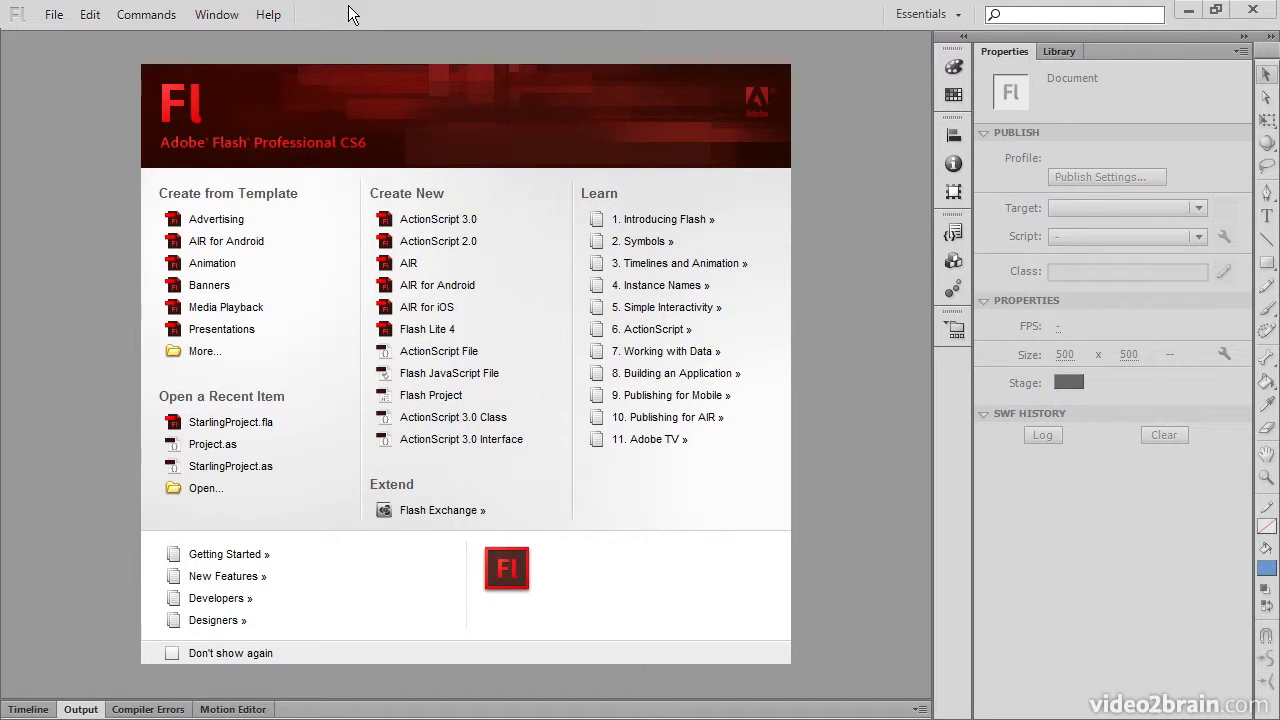
Step: Open the AIR SDK manager, then switch to the file explorer and examine the extracted C:\SDK\AIR3.2 folder
click(264, 16)
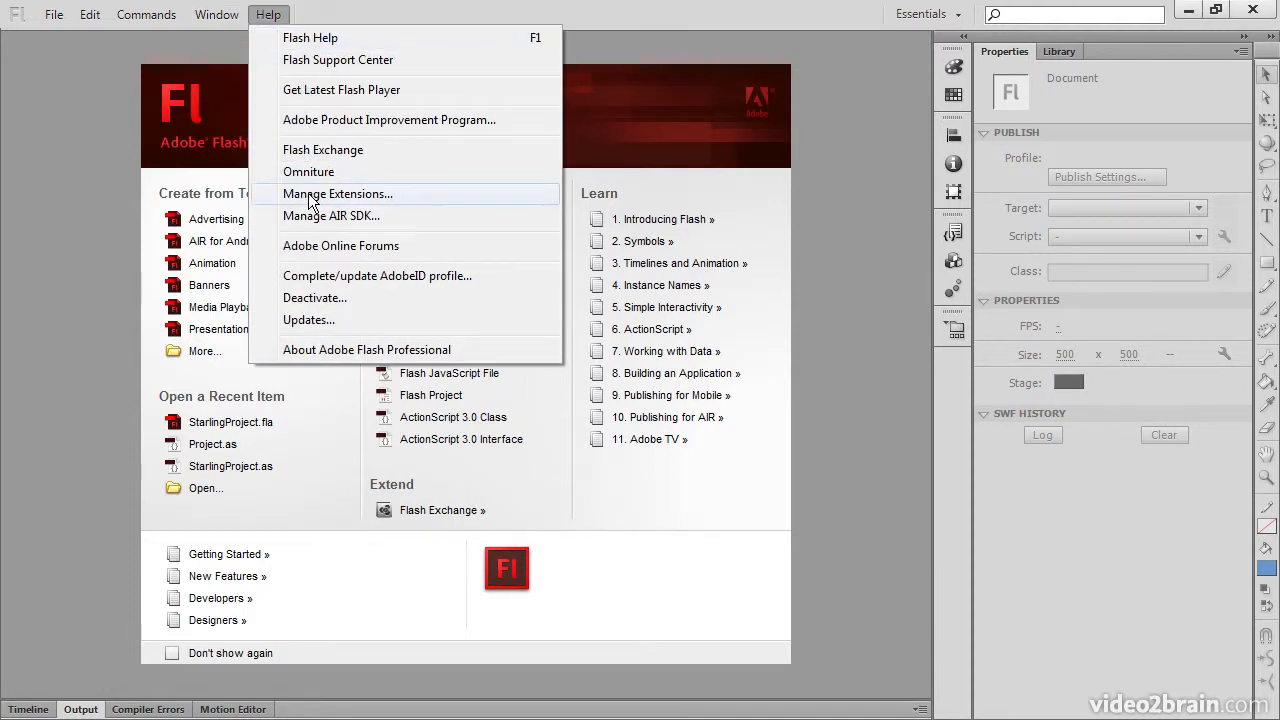
click(396, 217)
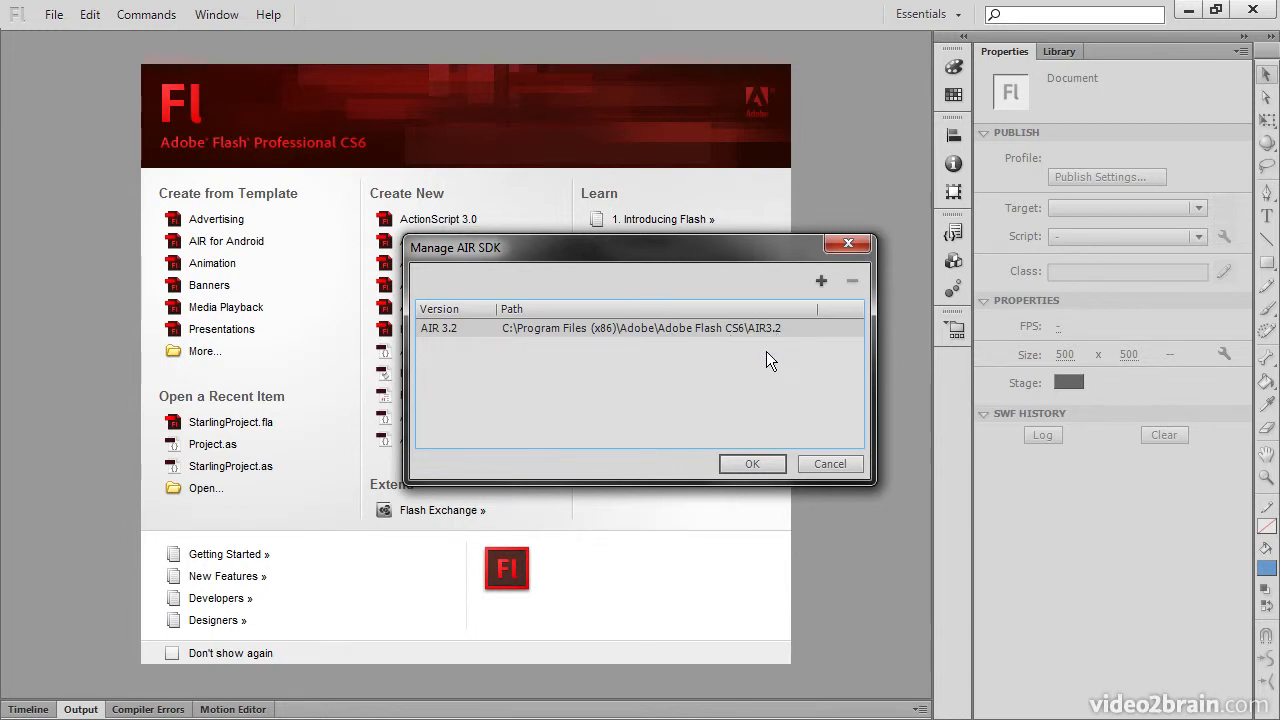
key(alt+Tab)
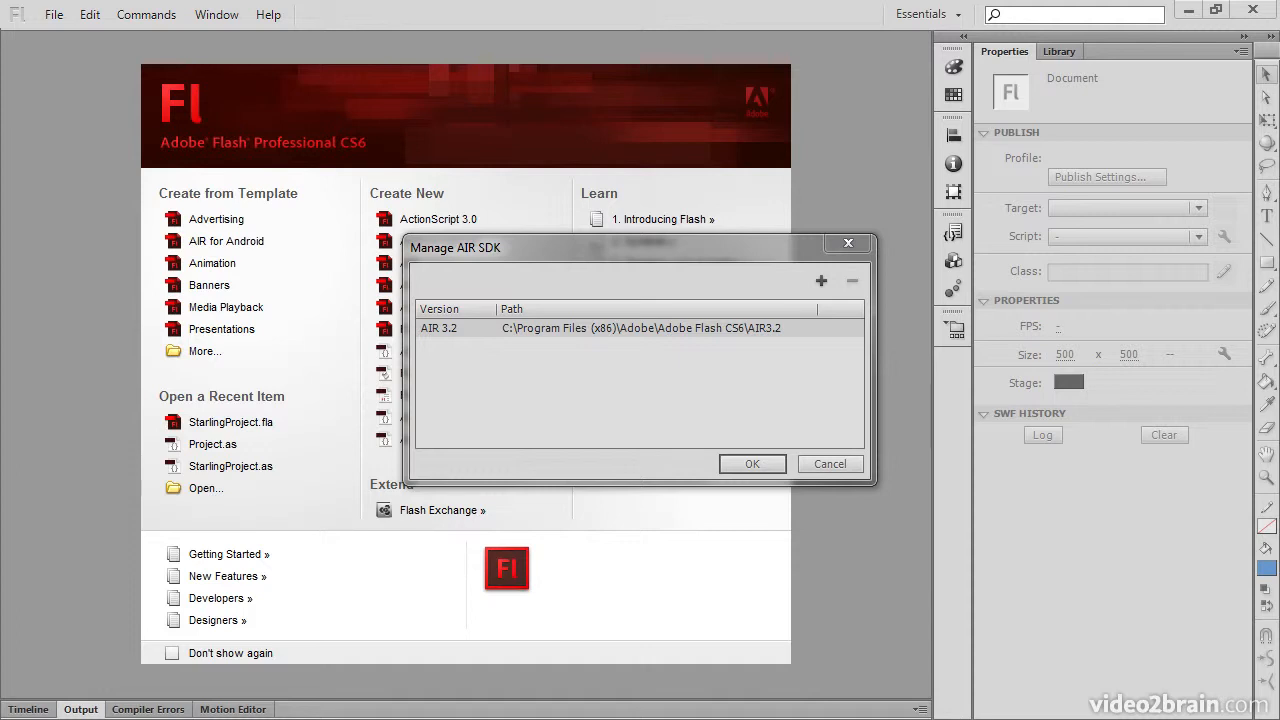
drag(0, 155, 555, 424)
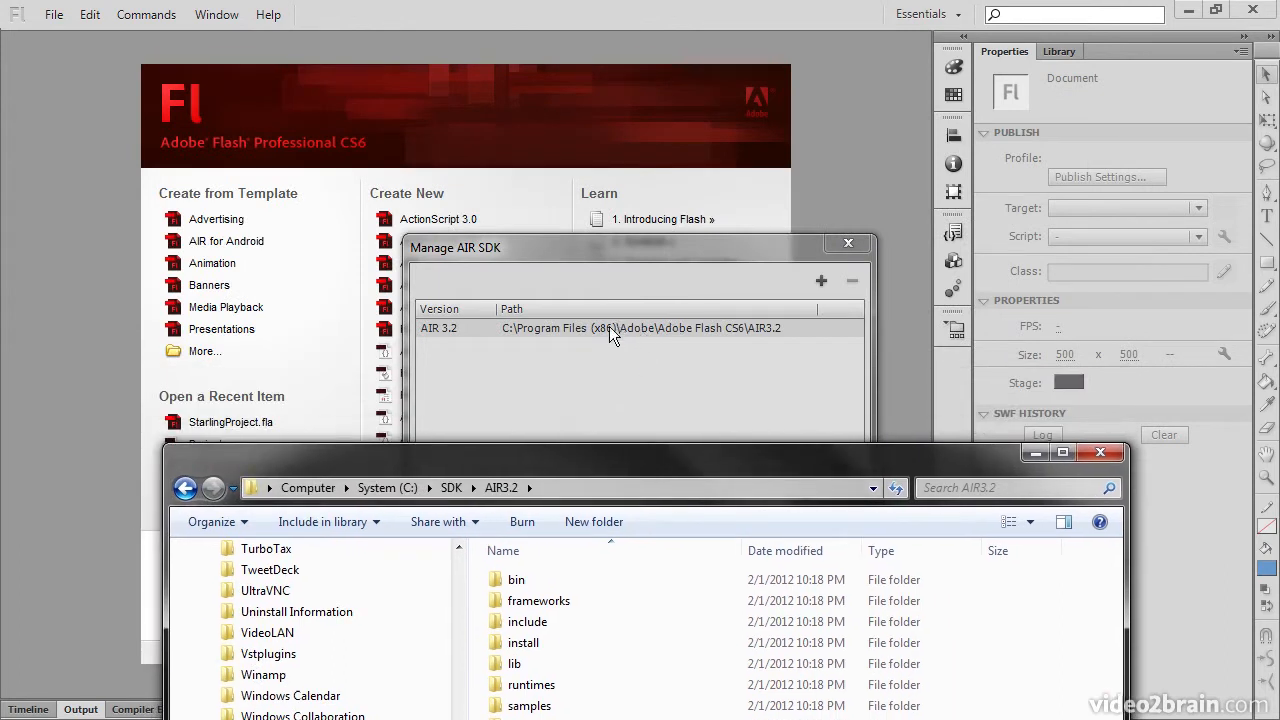
drag(644, 466, 620, 94)
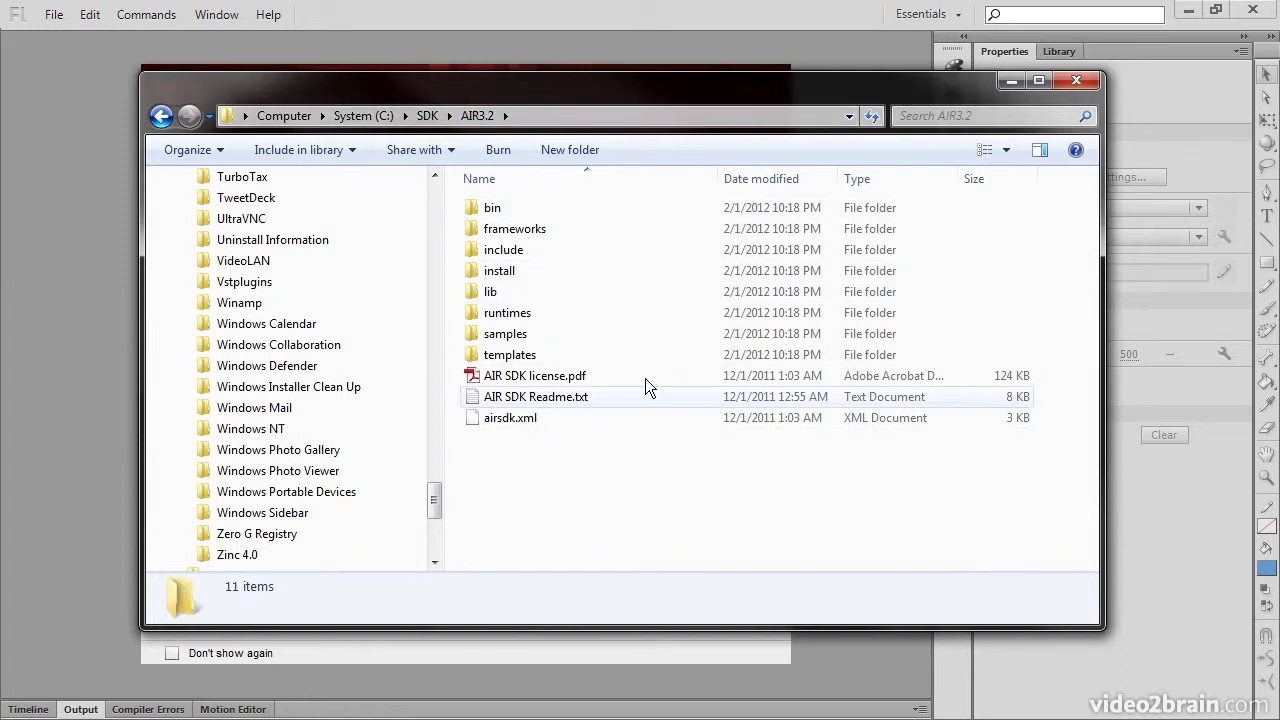
drag(751, 98, 0, 117)
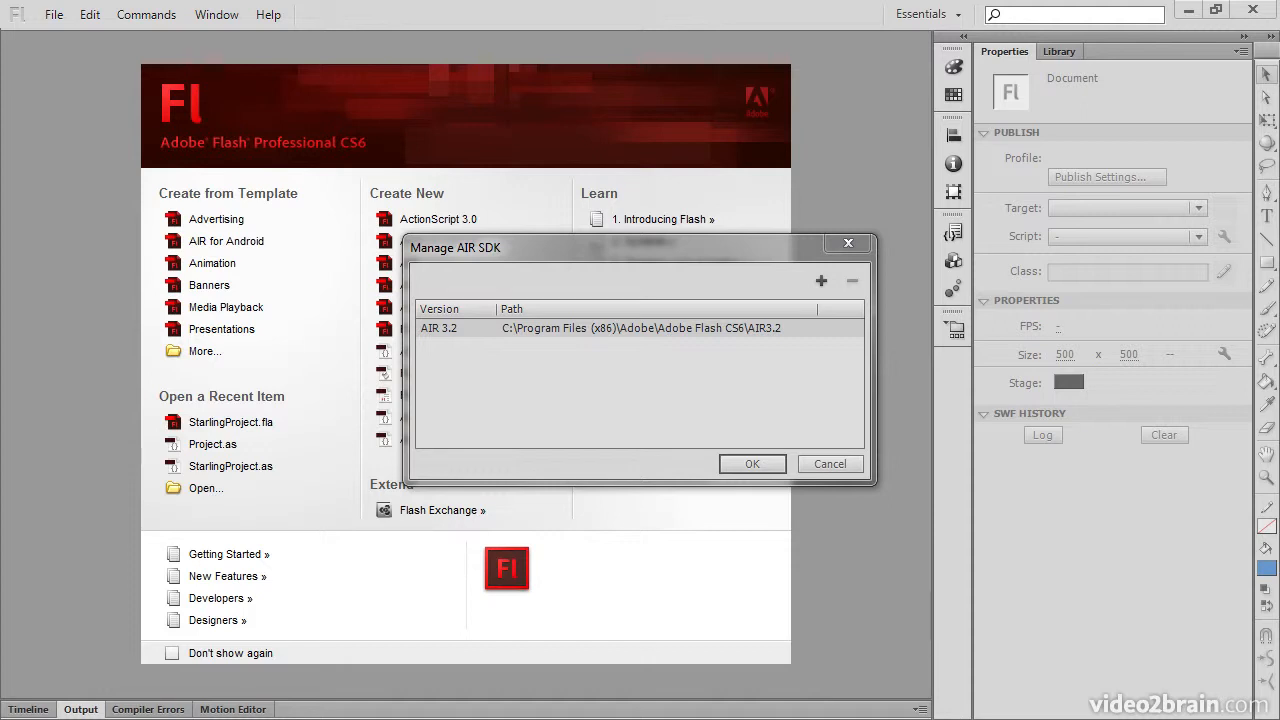
Step: Switch to the browser to review the Adobe AIR SDK download page address, then return to the AIR3.2 folder
key(alt+Tab)
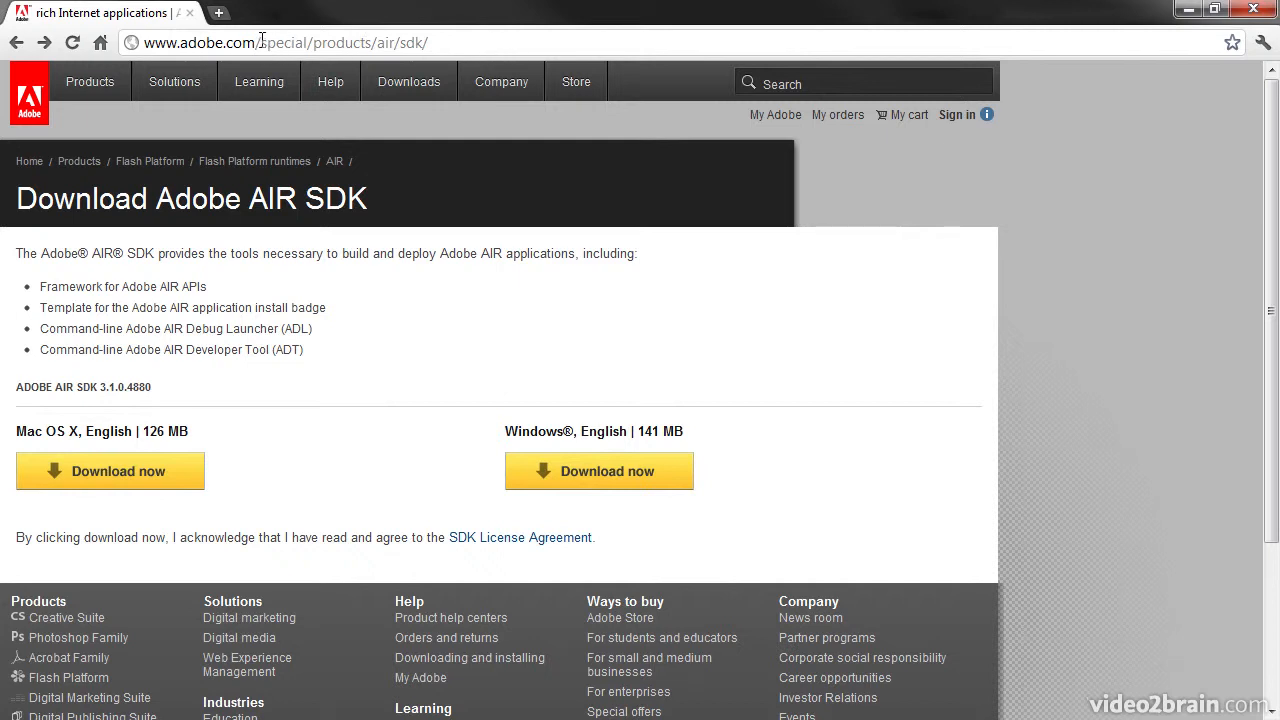
click(261, 42)
click(260, 42)
drag(261, 42, 486, 46)
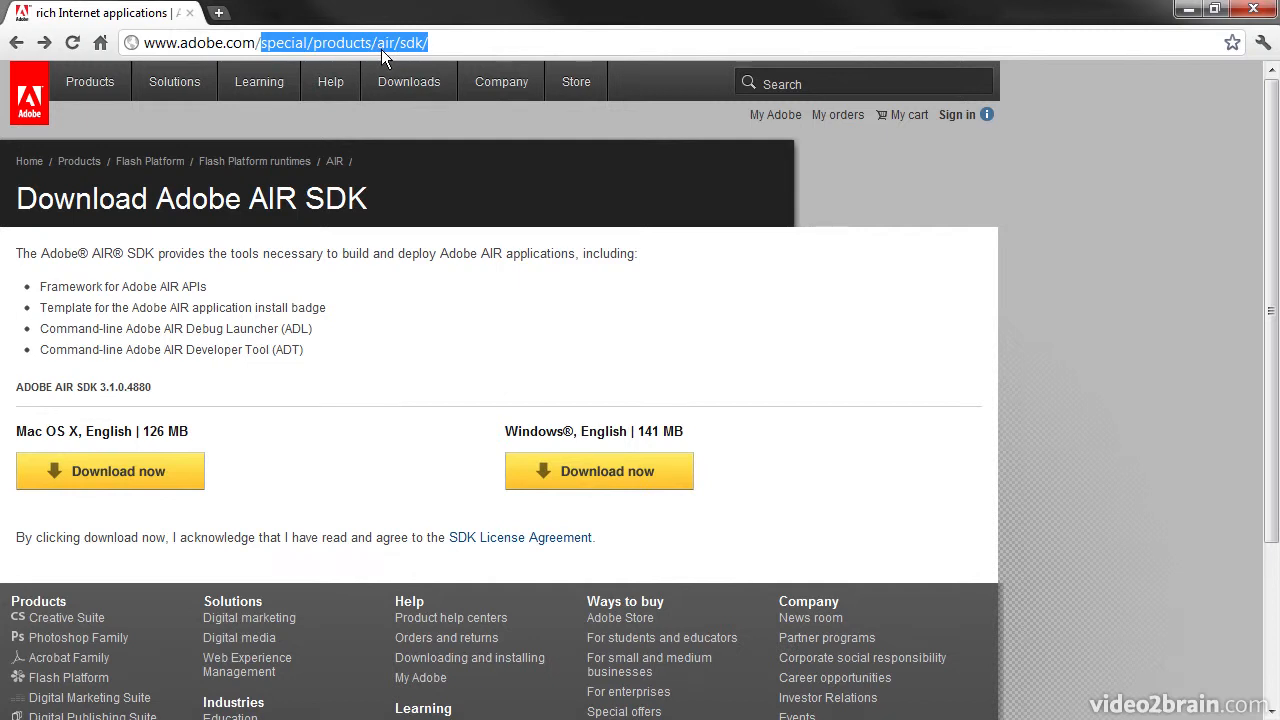
click(437, 47)
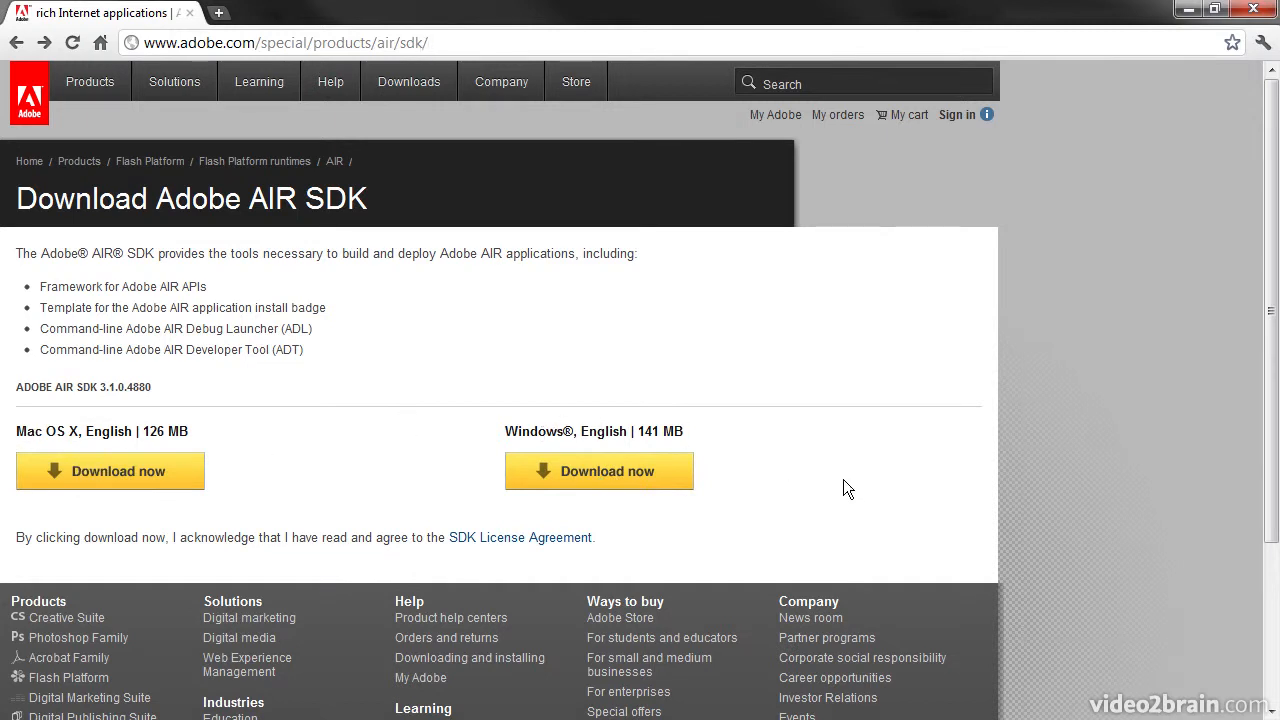
key(alt+Tab)
drag(0, 260, 695, 86)
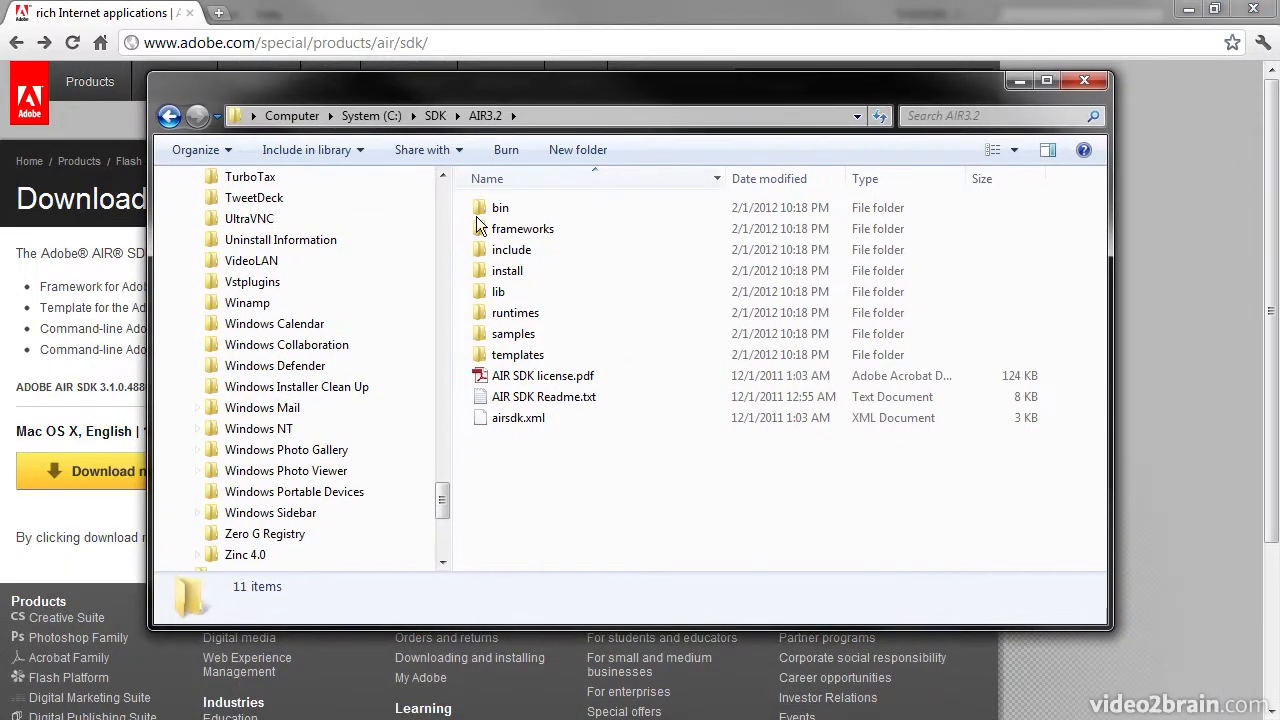
click(435, 116)
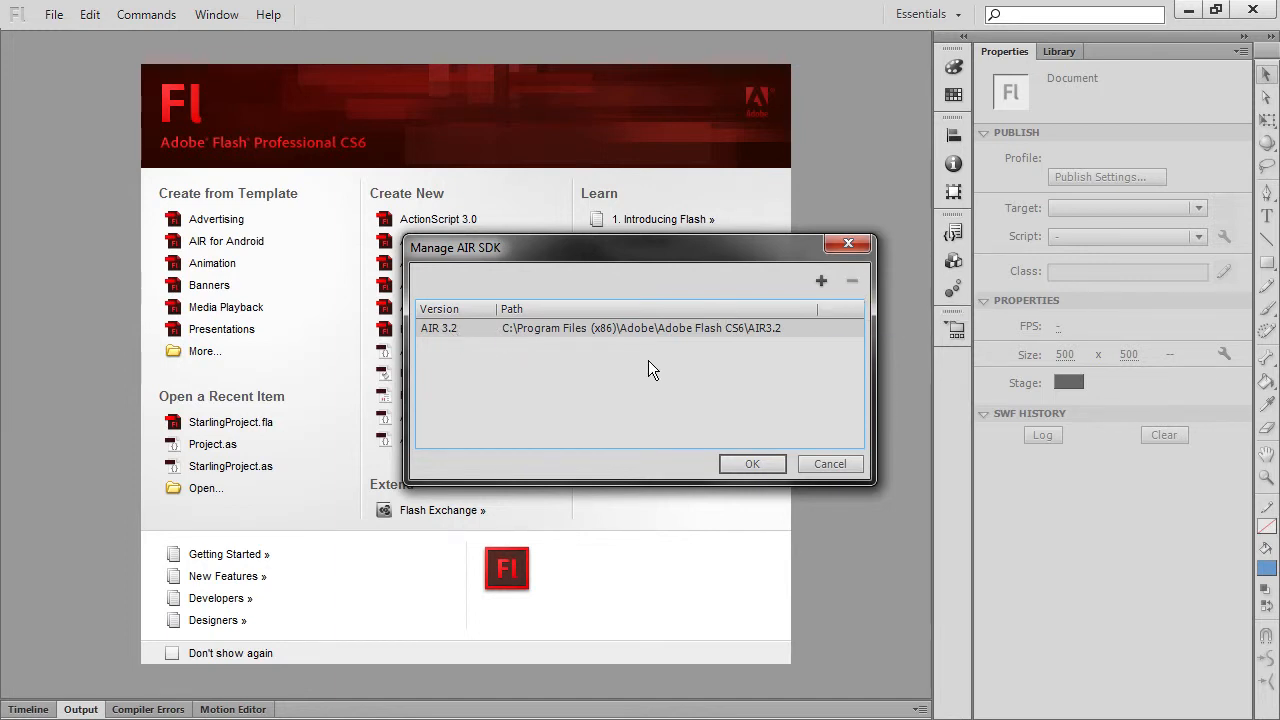
Step: Add a new AIR SDK from the folder C:\SDK\AIR3.2 and confirm the SDK manager
click(821, 281)
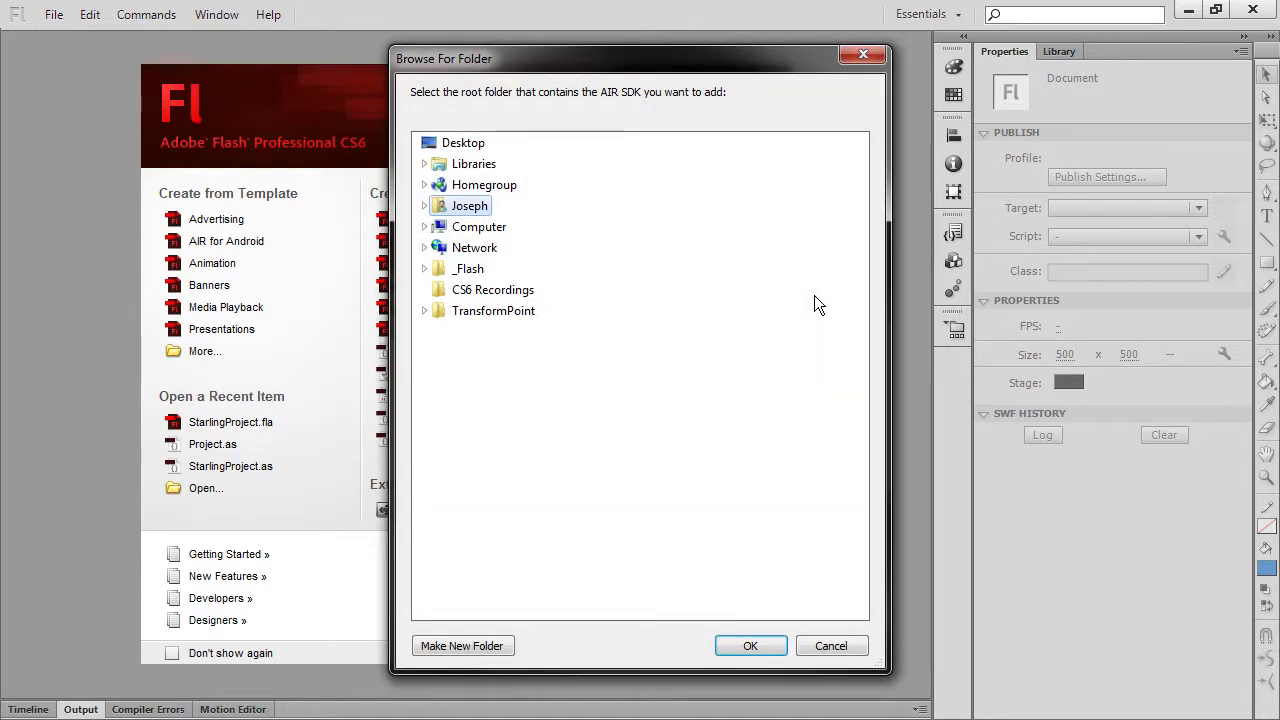
click(424, 227)
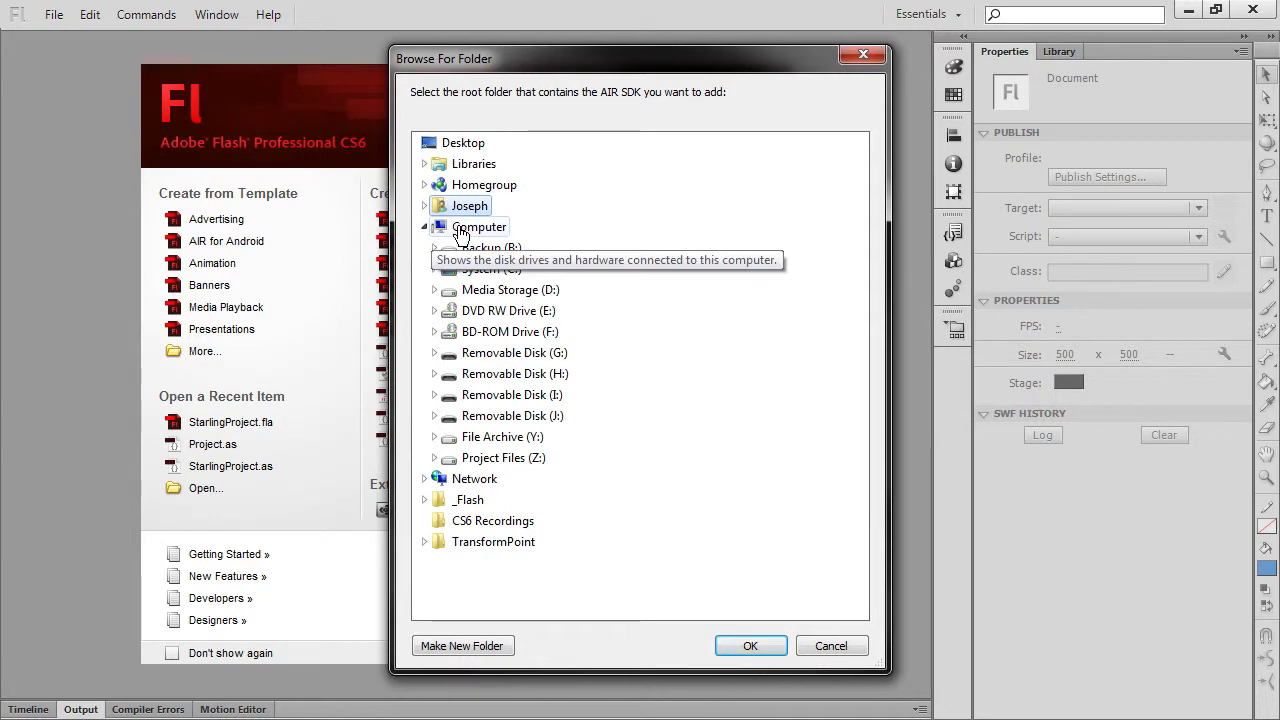
click(435, 269)
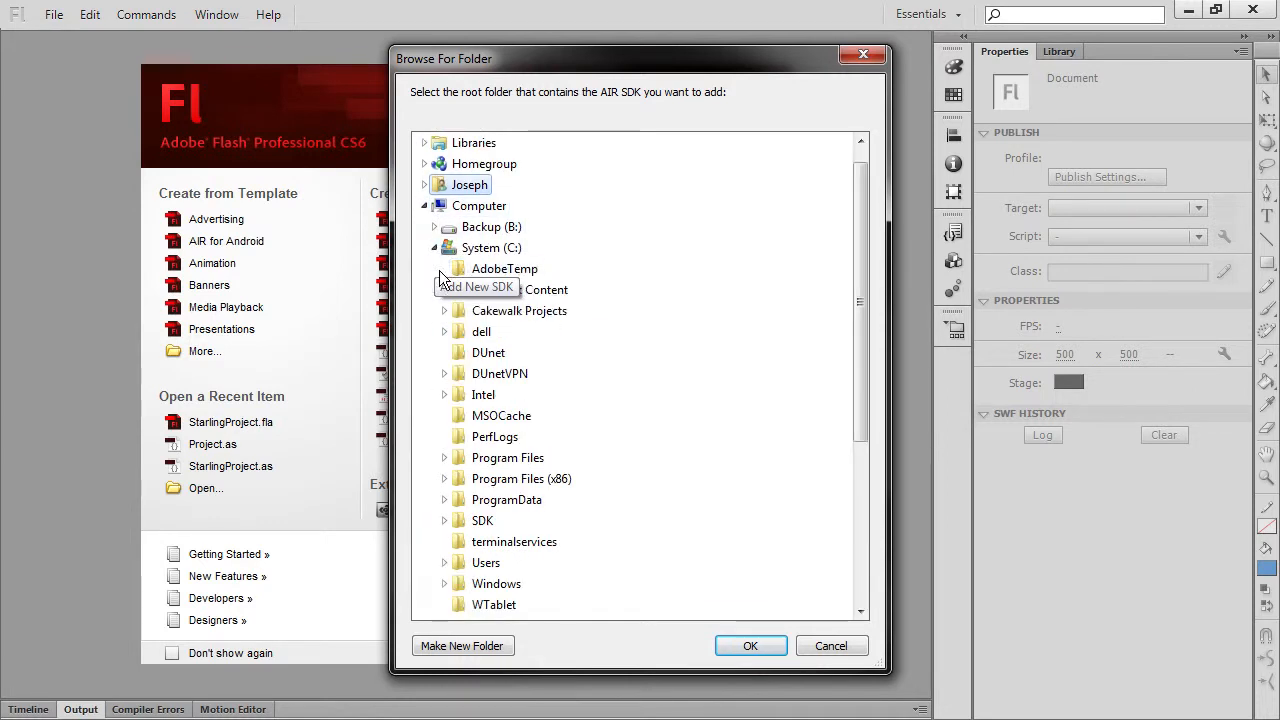
drag(860, 266, 850, 414)
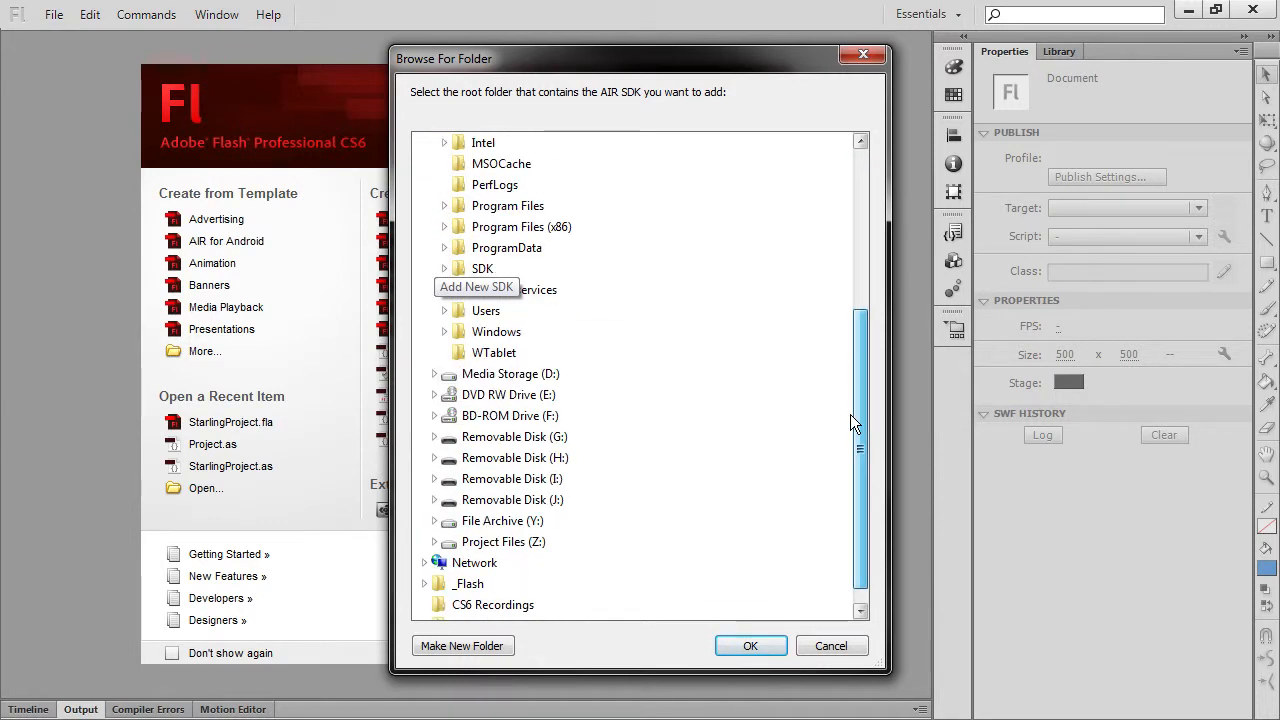
click(444, 268)
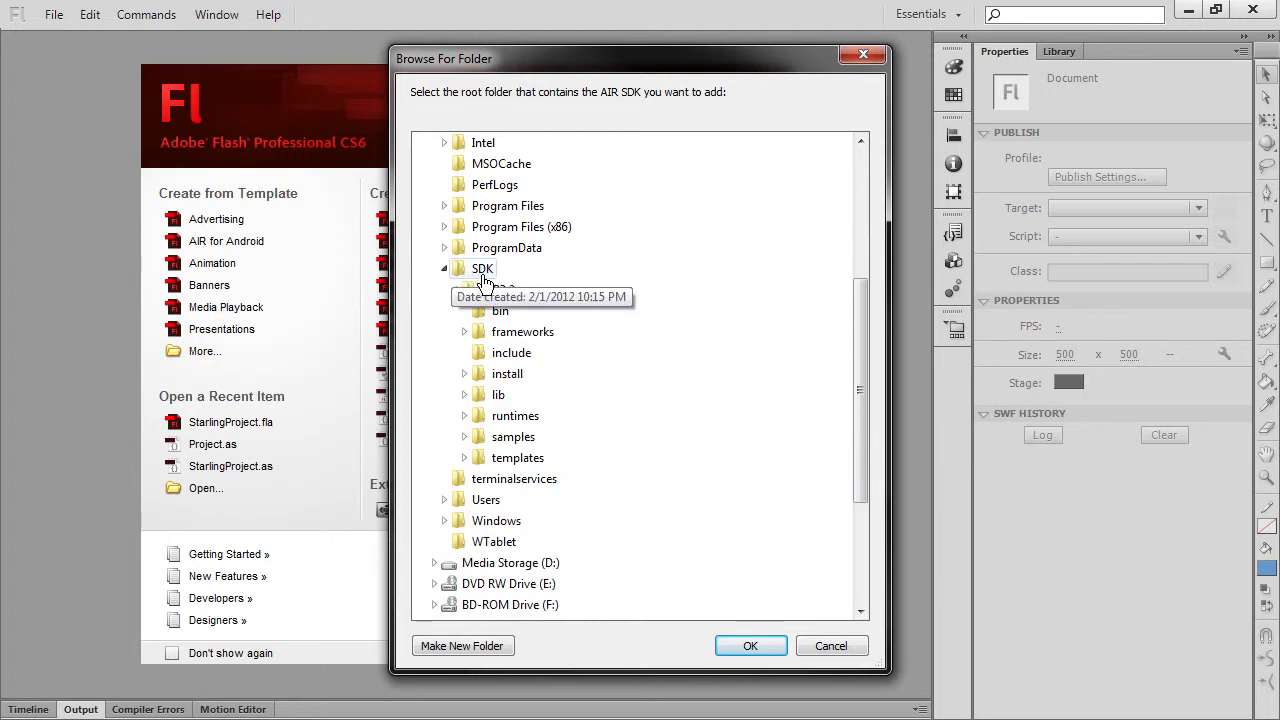
click(485, 288)
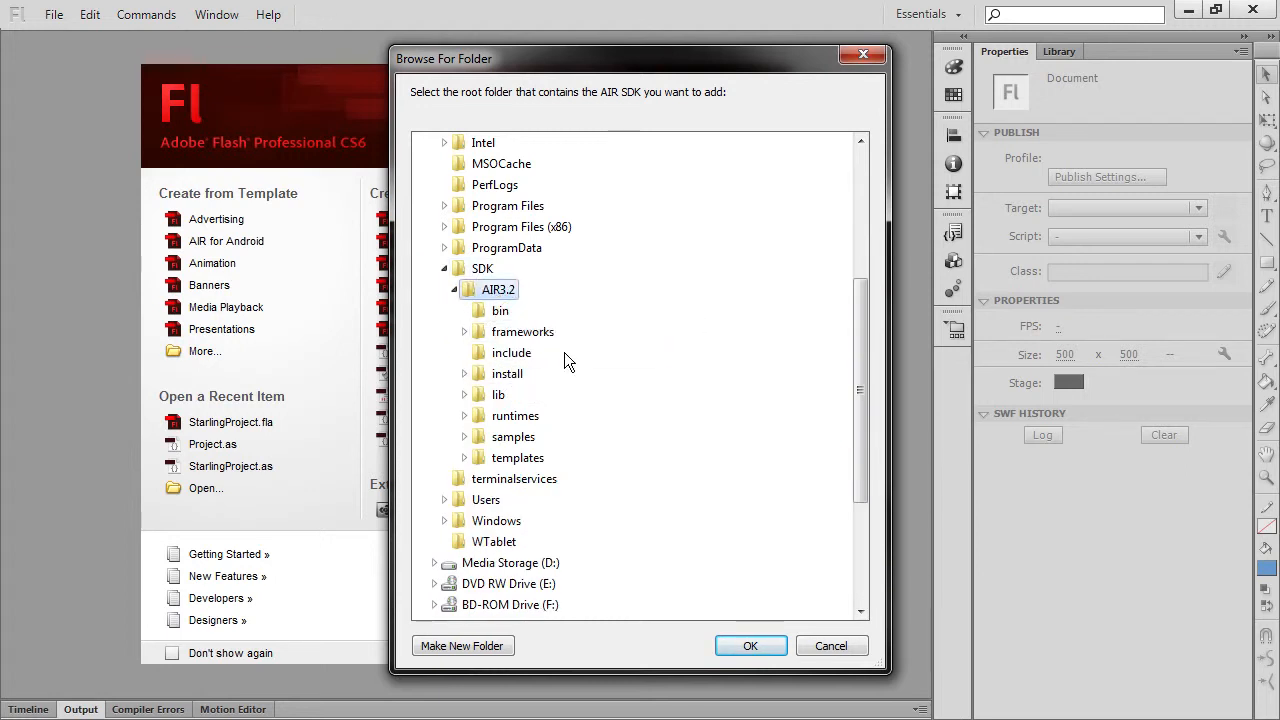
click(749, 647)
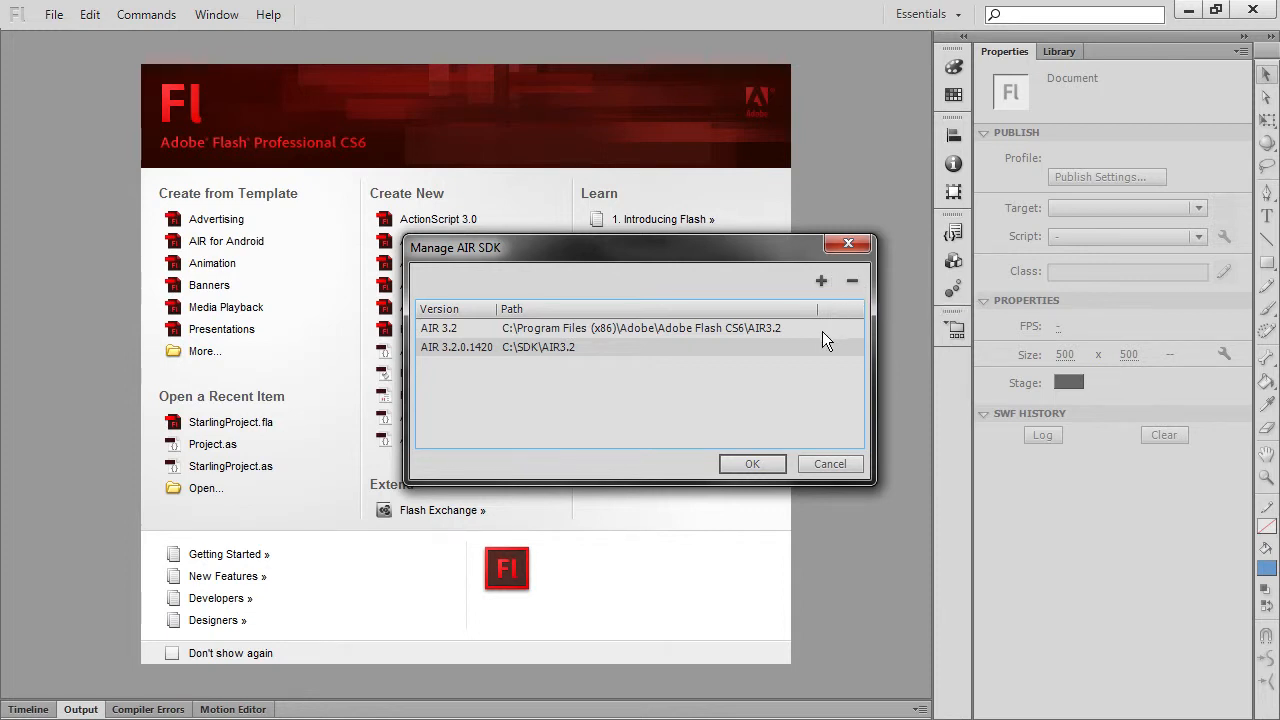
click(770, 334)
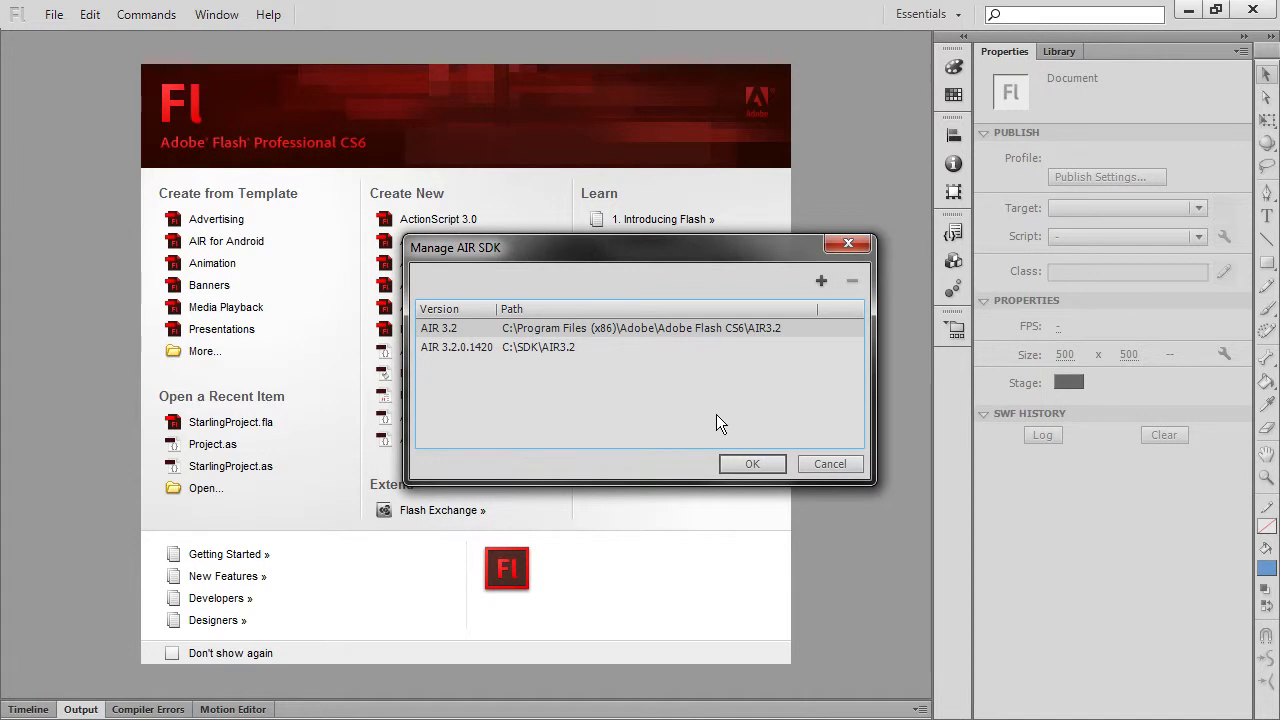
click(752, 463)
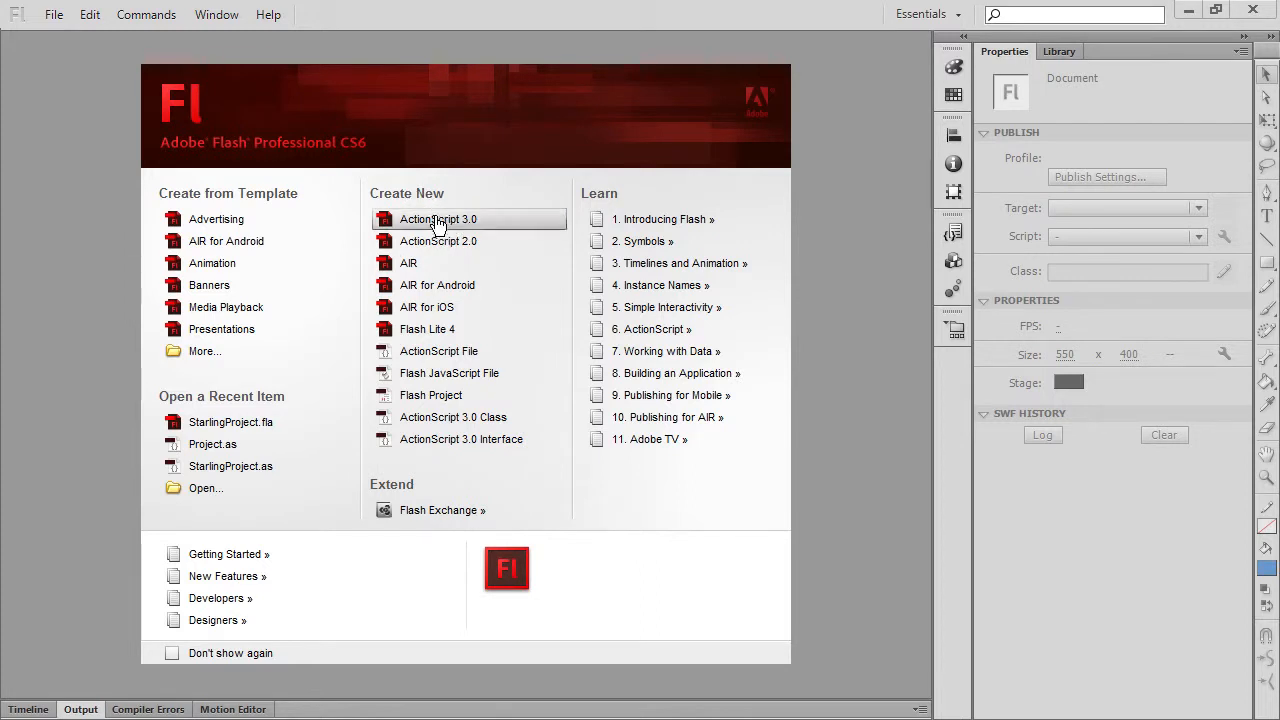
Step: Create a new ActionScript 3.0 document and set its publish target to AIR 3.2.0.1420 for Android
click(490, 226)
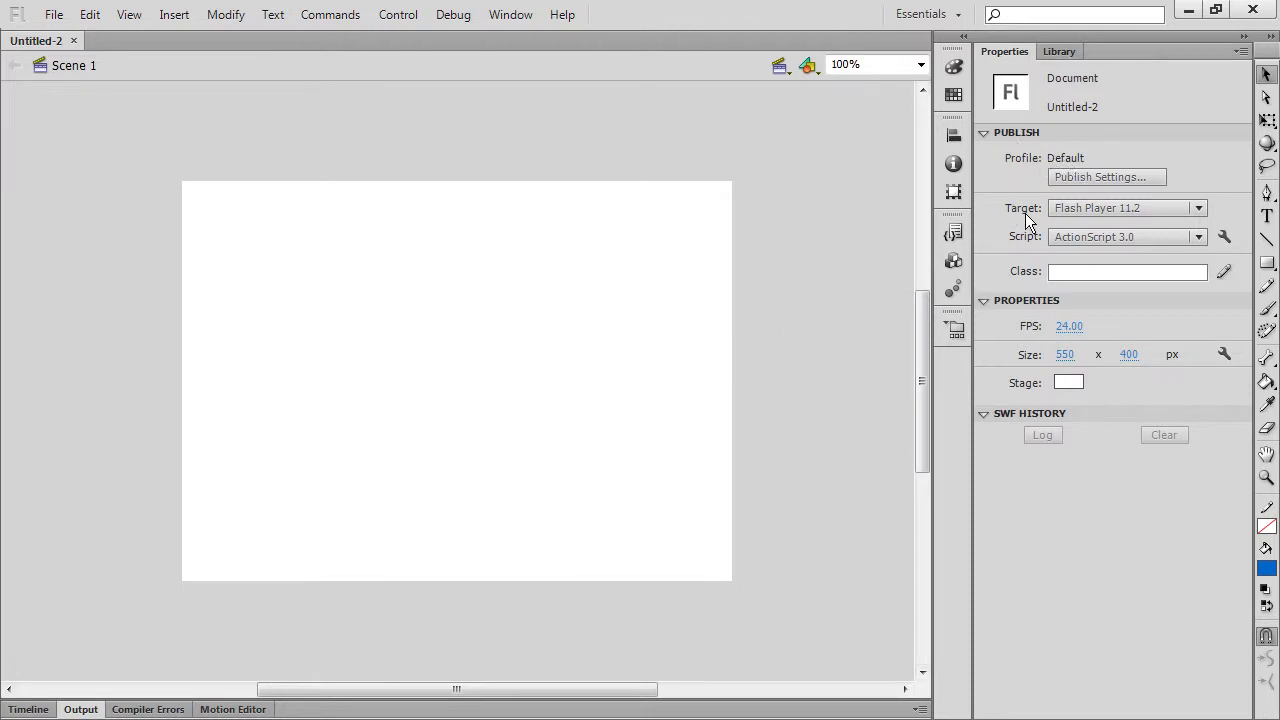
click(1193, 207)
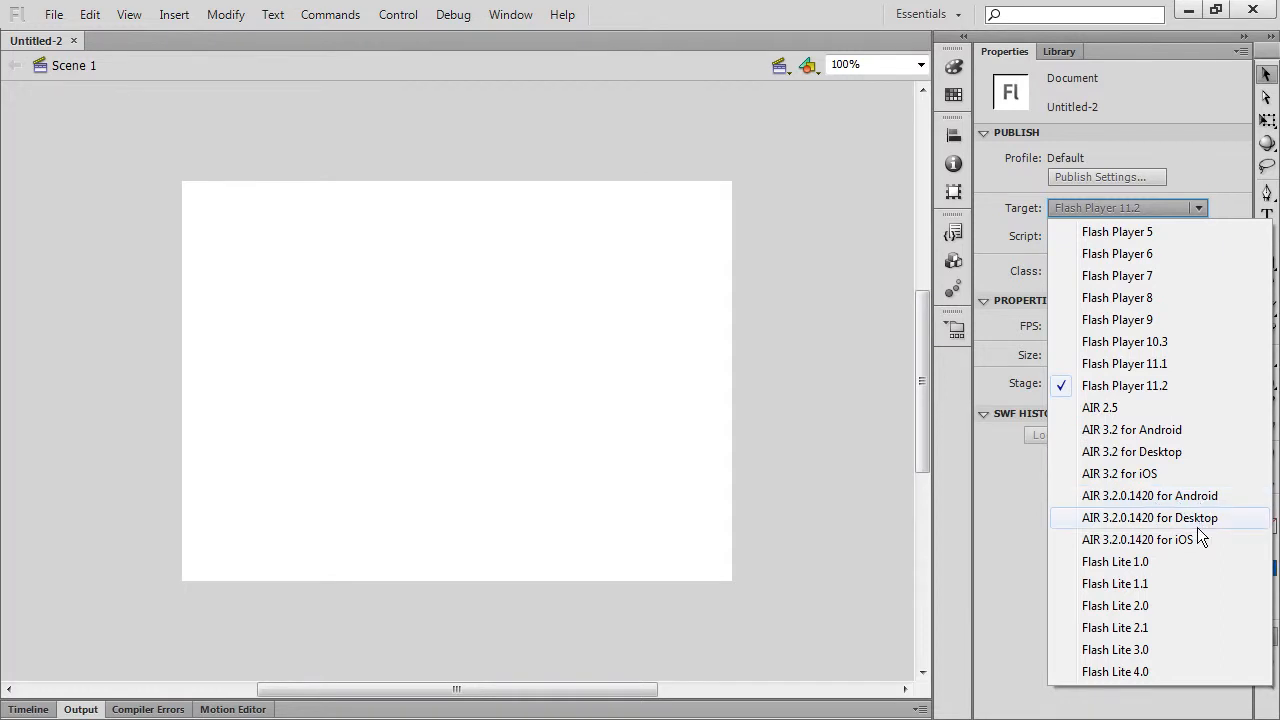
click(1146, 500)
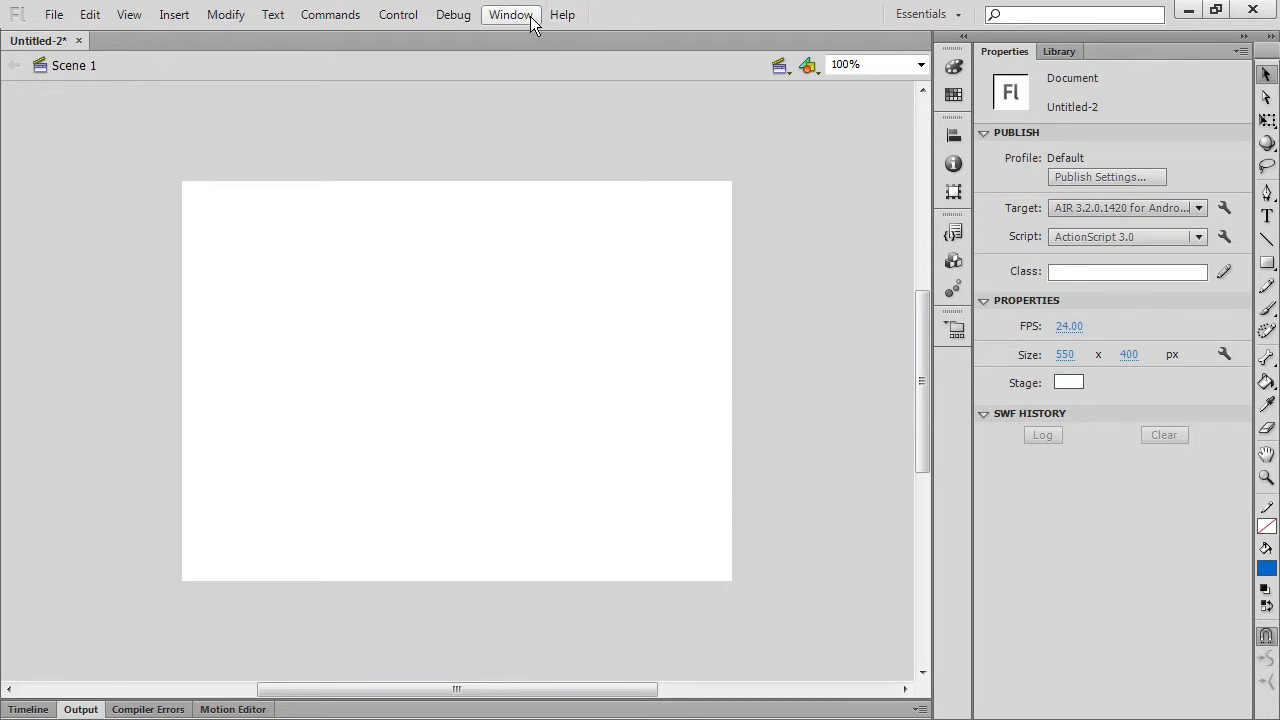
Step: Reopen the AIR SDK manager and the target list to review the available SDK versions
click(563, 15)
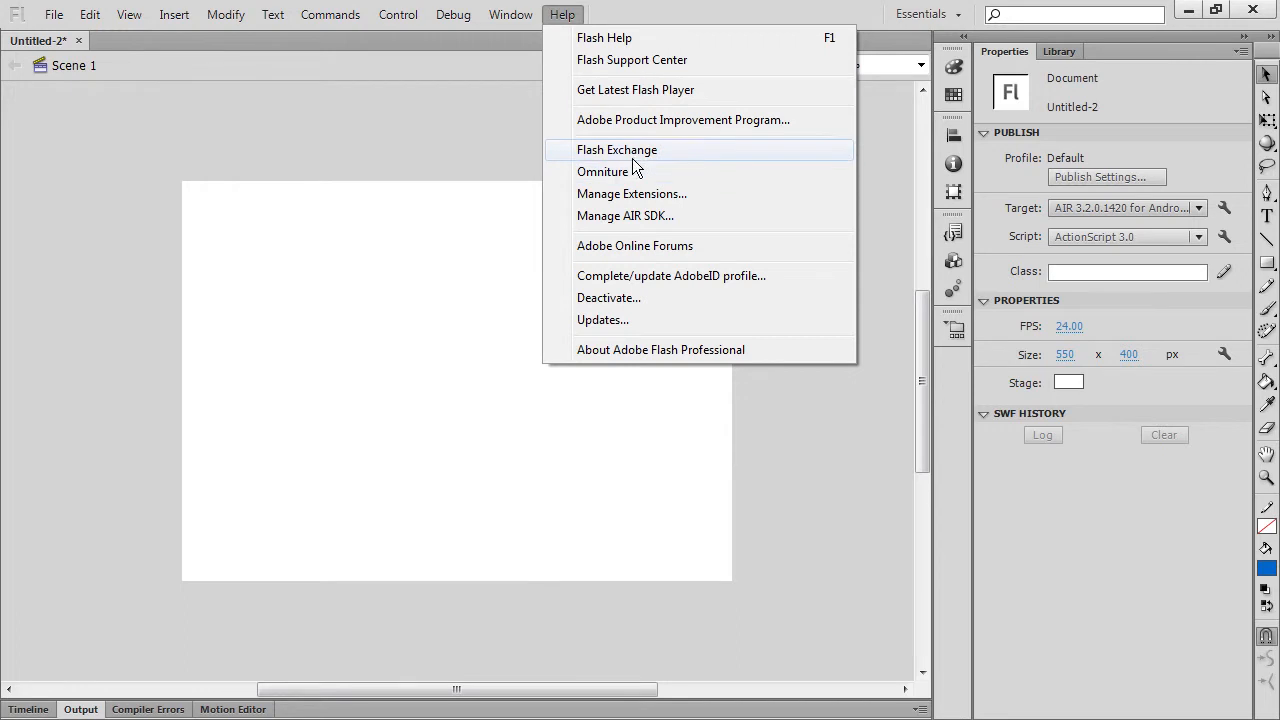
click(679, 215)
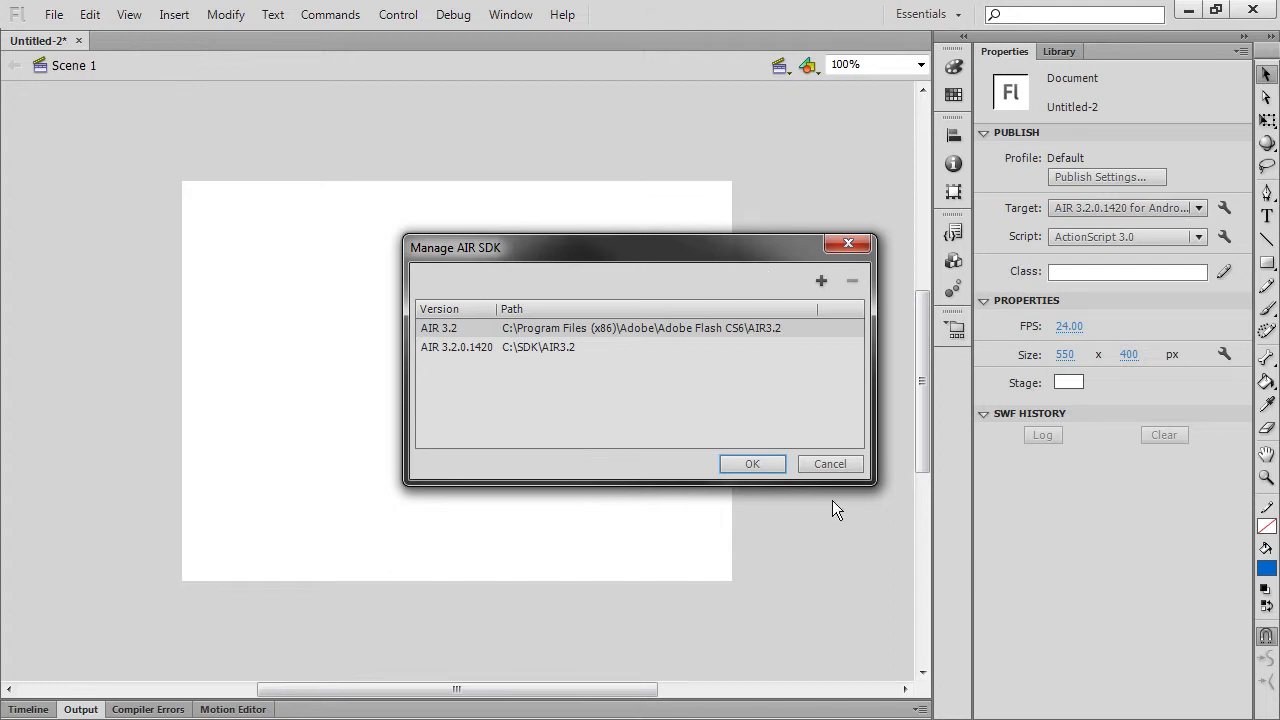
click(826, 464)
click(1123, 210)
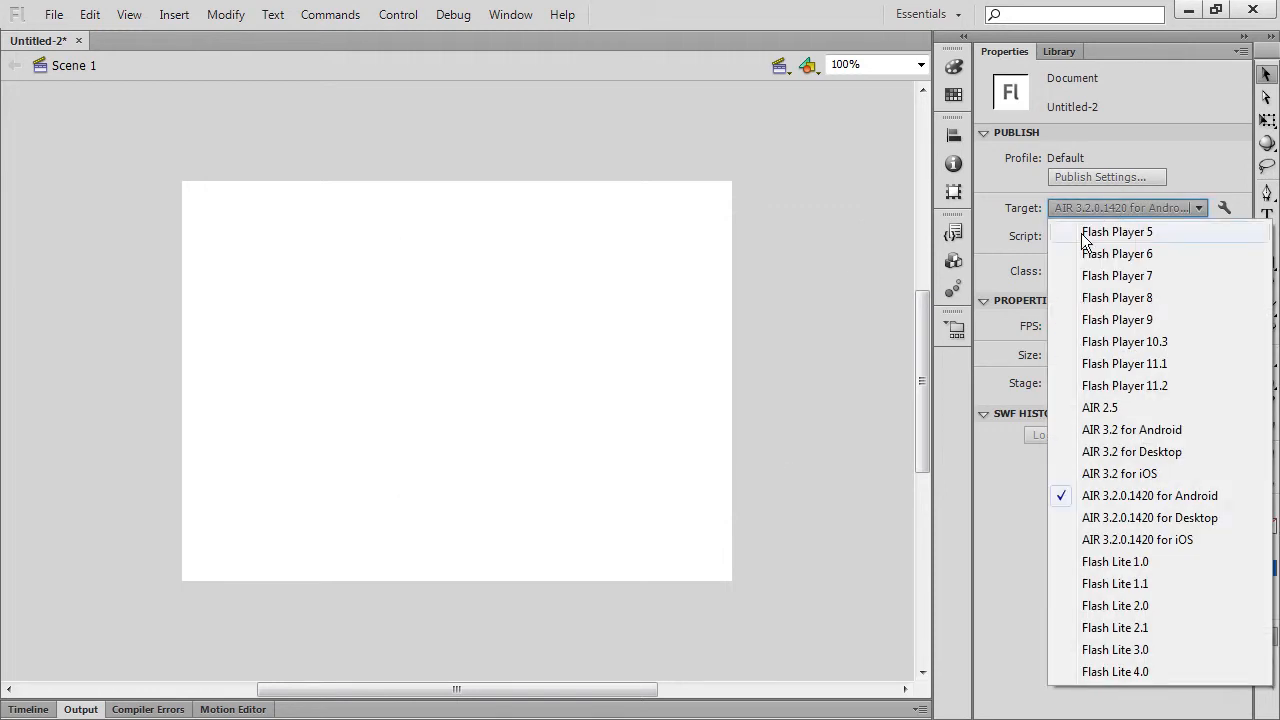
click(998, 240)
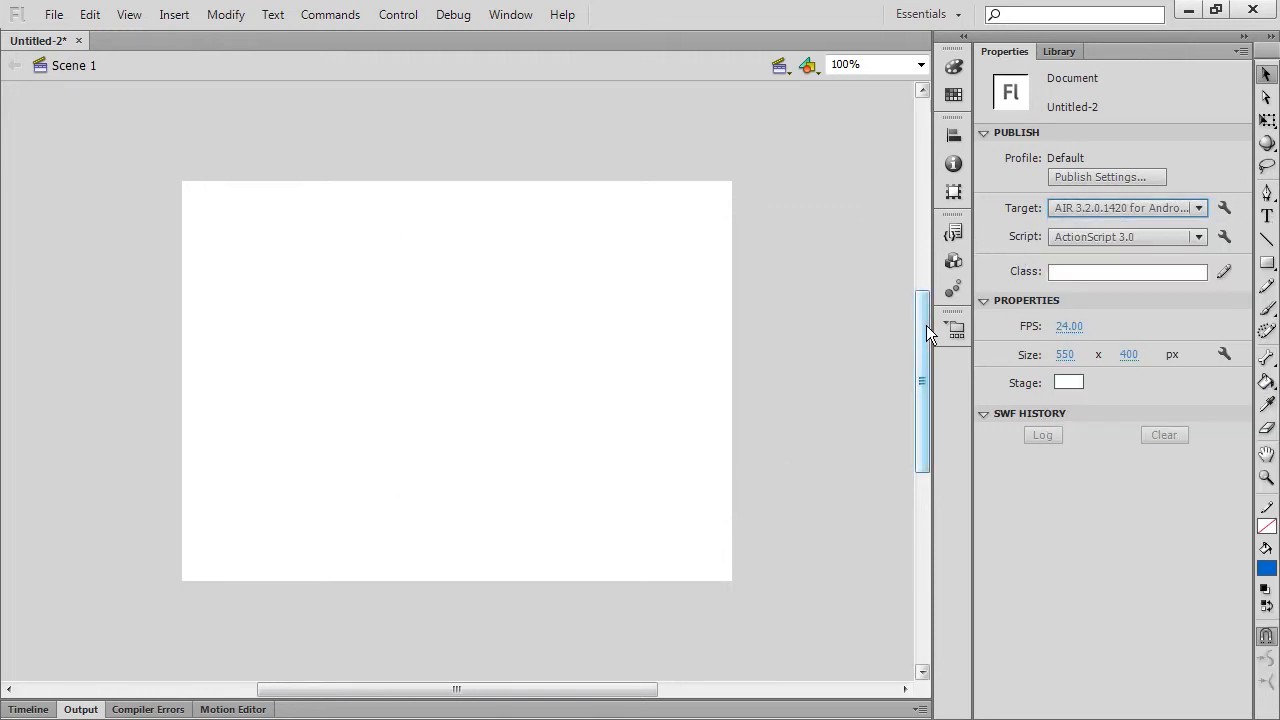